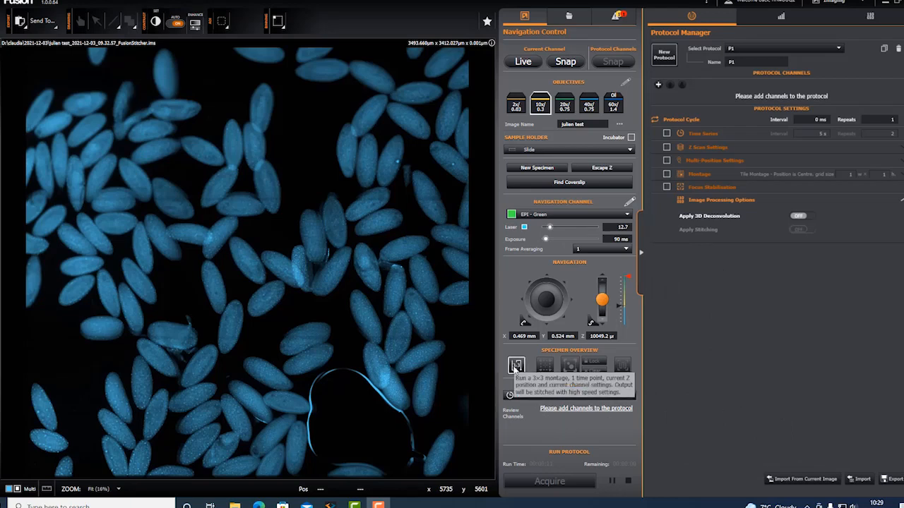
Run the 3×3 specimen overview montage and add three embryo locations to the multi-position list
{"action": "left_click", "coordinate": [516, 366]}
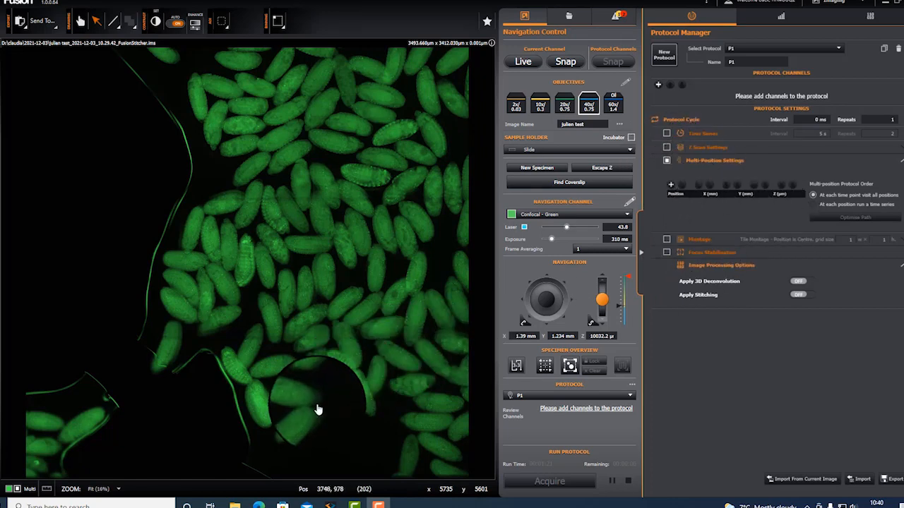
{"action": "left_click", "coordinate": [544, 369]}
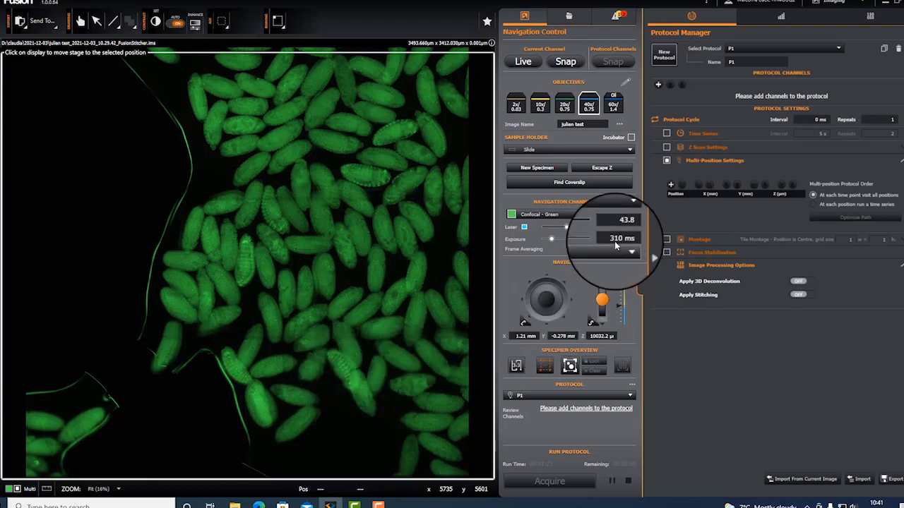
{"action": "left_click", "coordinate": [670, 186]}
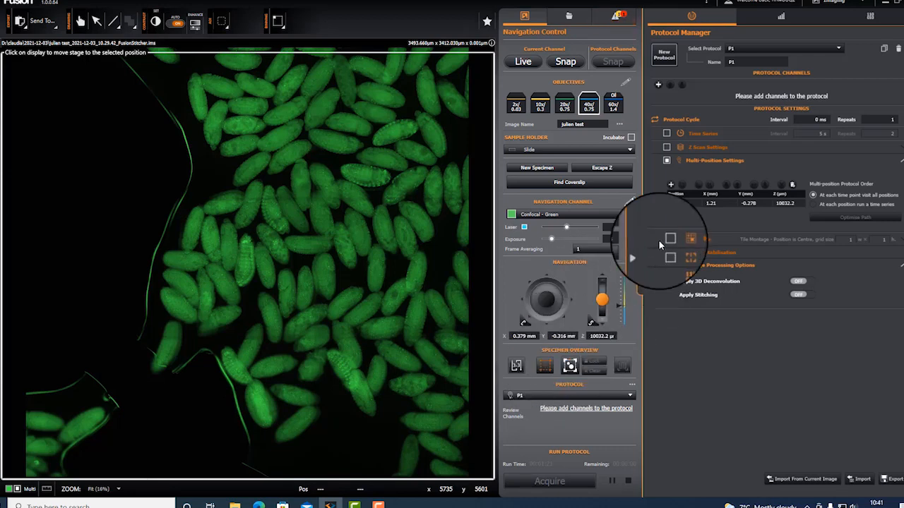
{"action": "left_click", "coordinate": [671, 186]}
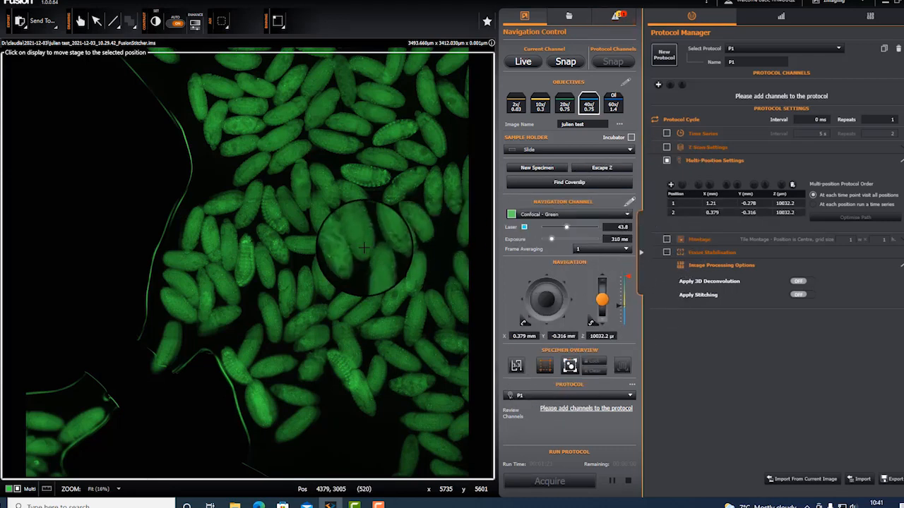
{"action": "left_click", "coordinate": [360, 171]}
{"action": "left_click", "coordinate": [671, 185]}
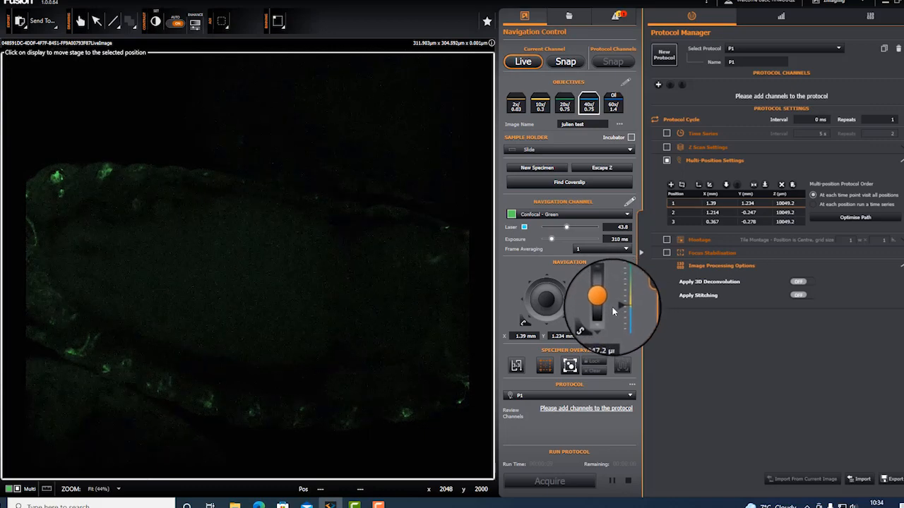
Refocus the live view of position 1 to Z 10032.2 µm and update its stored coordinates
{"action": "scroll", "coordinate": [612, 309], "scroll_direction": "down", "scroll_amount": 5}
{"action": "scroll", "coordinate": [611, 306], "scroll_direction": "down", "scroll_amount": 4}
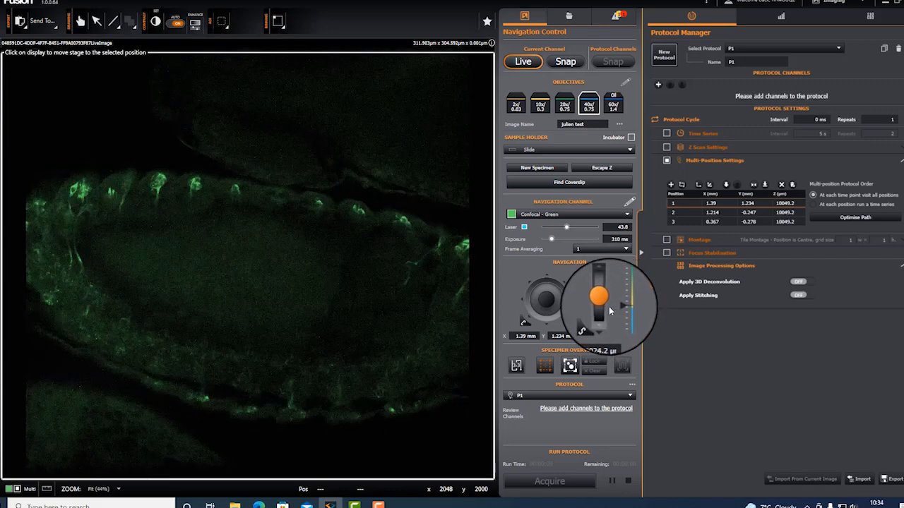
{"action": "scroll", "coordinate": [611, 311], "scroll_direction": "up", "scroll_amount": 5}
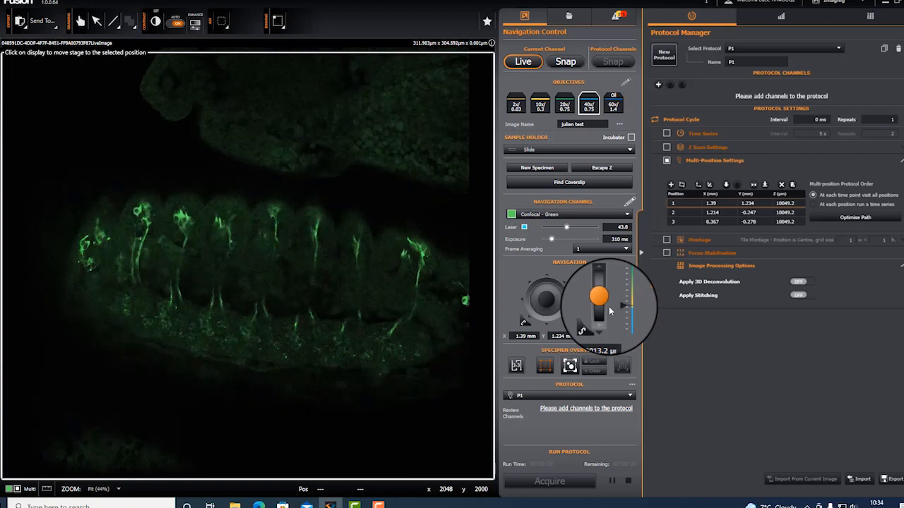
{"action": "scroll", "coordinate": [610, 311], "scroll_direction": "up", "scroll_amount": 10}
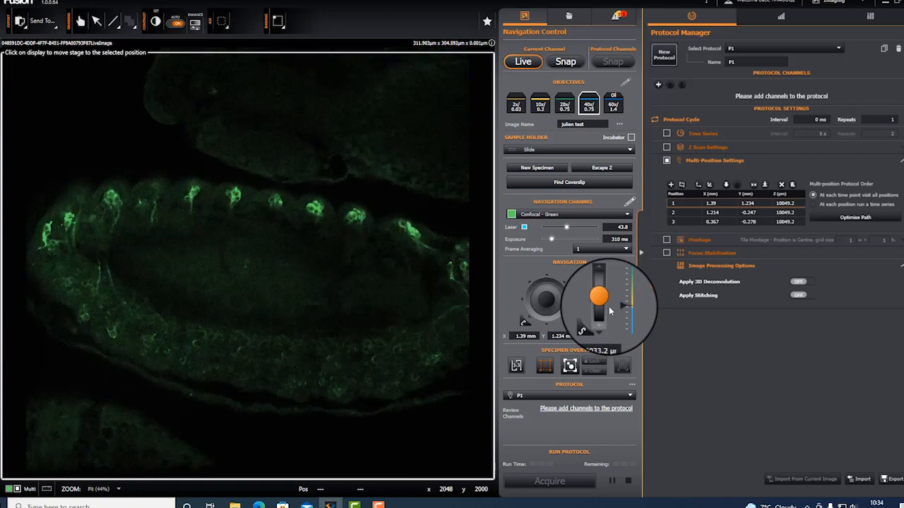
{"action": "scroll", "coordinate": [611, 310], "scroll_direction": "up", "scroll_amount": 4}
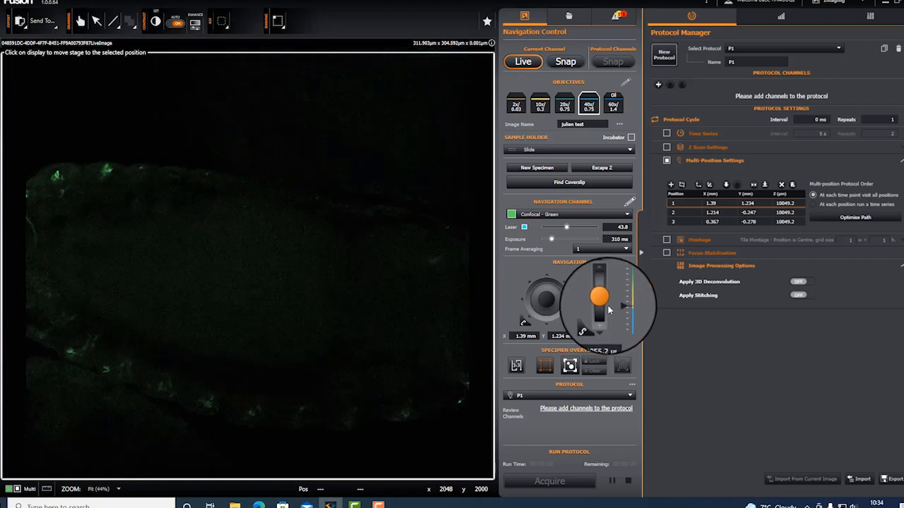
{"action": "scroll", "coordinate": [608, 310], "scroll_direction": "down", "scroll_amount": 15}
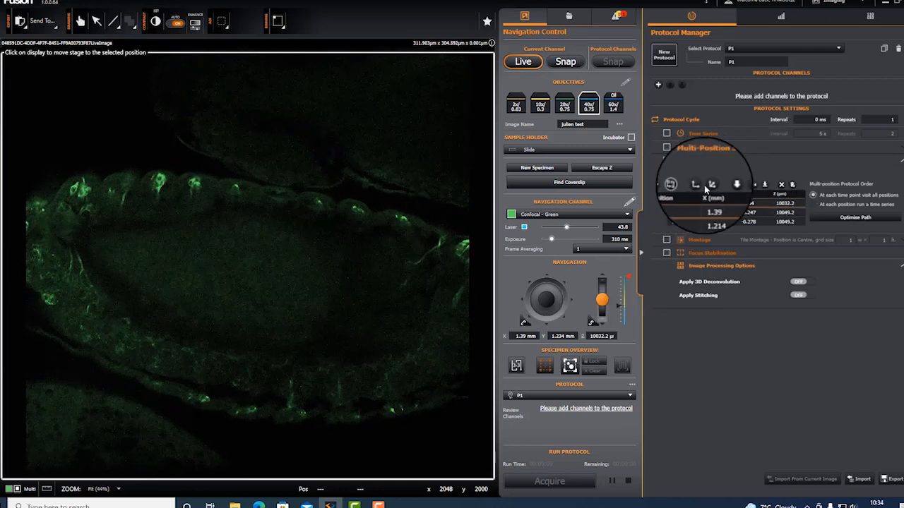
{"action": "left_click", "coordinate": [765, 185]}
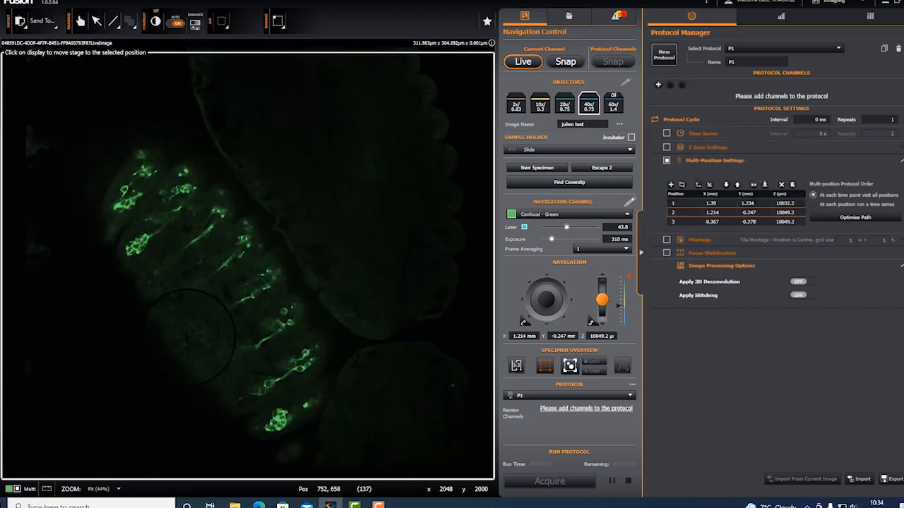
Recentre and refocus position 2 at X 1.164 mm, Y -0.297 mm, Z 10061.2 µm and update its stored coordinates
{"action": "left_click", "coordinate": [569, 299]}
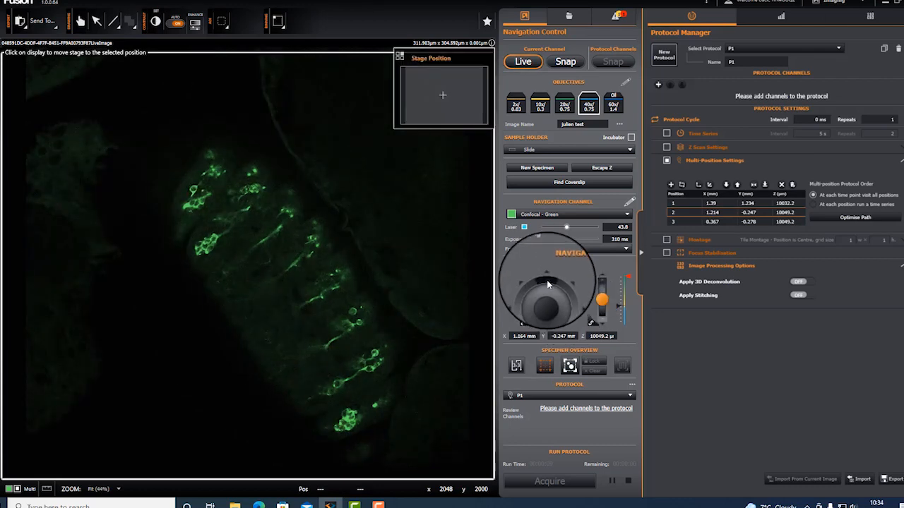
{"action": "left_click", "coordinate": [548, 284]}
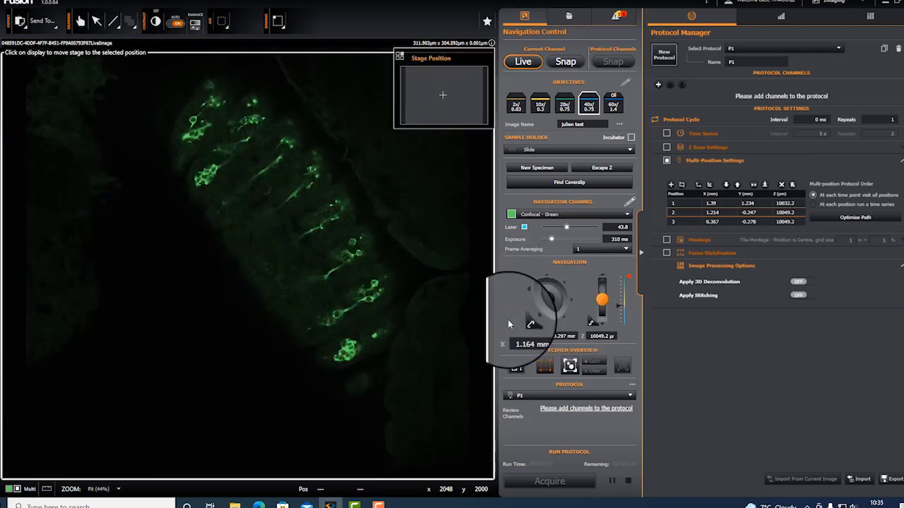
{"action": "scroll", "coordinate": [395, 308], "scroll_direction": "down", "scroll_amount": 1}
{"action": "scroll", "coordinate": [367, 297], "scroll_direction": "up", "scroll_amount": 2}
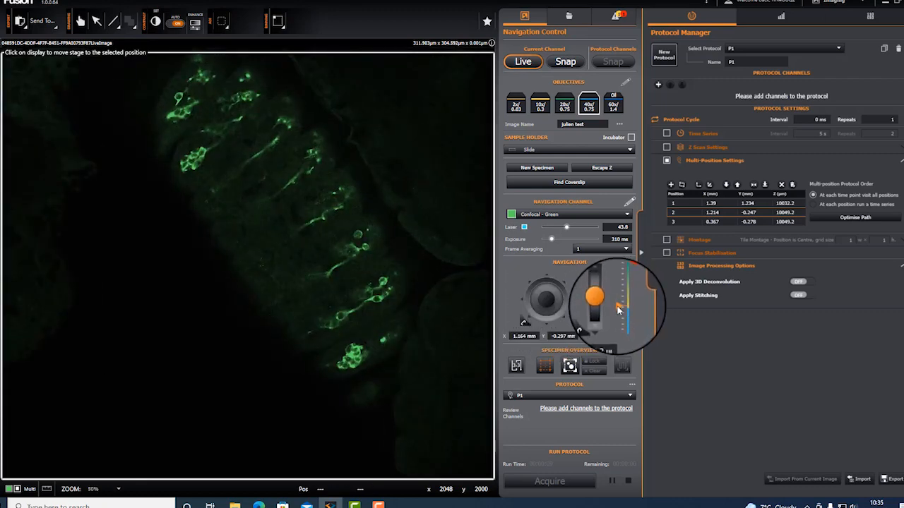
{"action": "scroll", "coordinate": [617, 308], "scroll_direction": "up", "scroll_amount": 8}
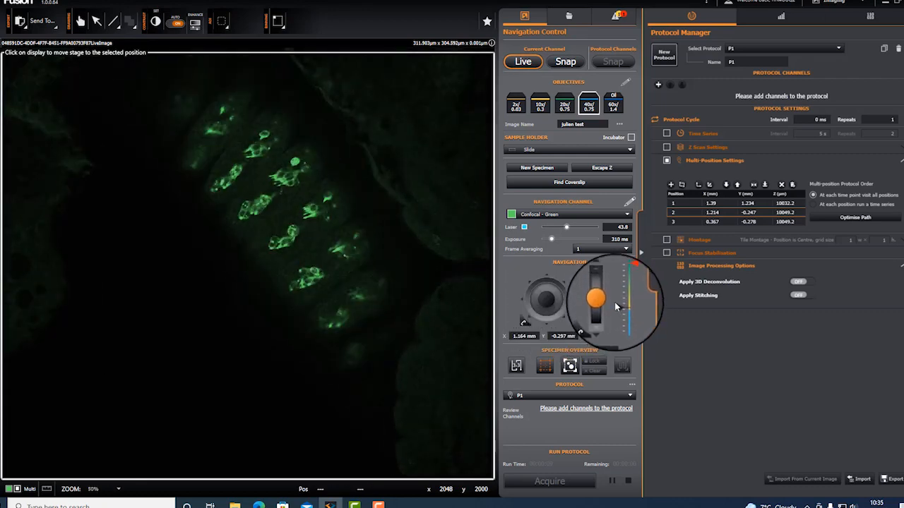
{"action": "scroll", "coordinate": [616, 306], "scroll_direction": "up", "scroll_amount": 4}
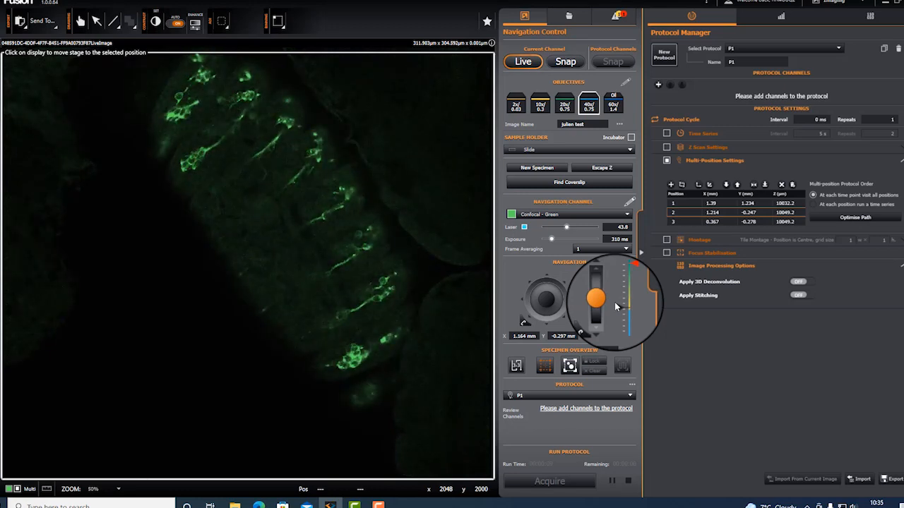
{"action": "scroll", "coordinate": [616, 306], "scroll_direction": "up", "scroll_amount": 8}
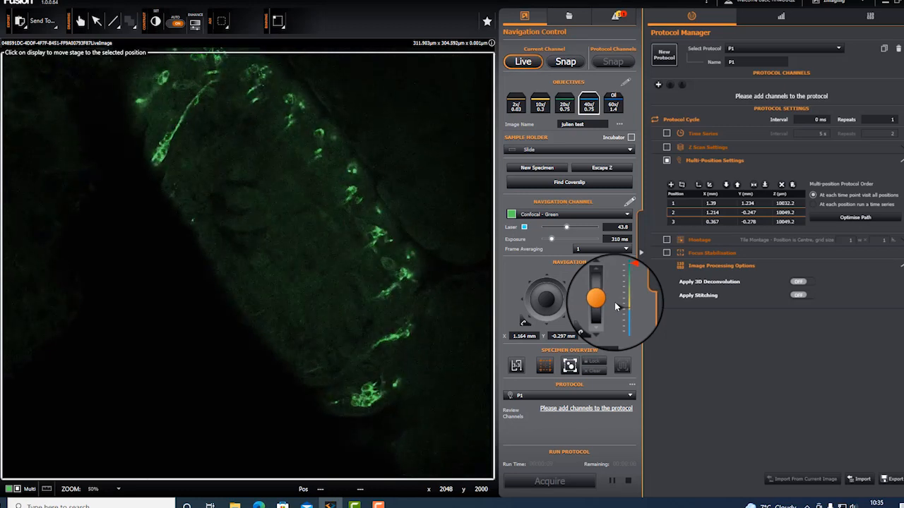
{"action": "scroll", "coordinate": [616, 307], "scroll_direction": "up", "scroll_amount": 6}
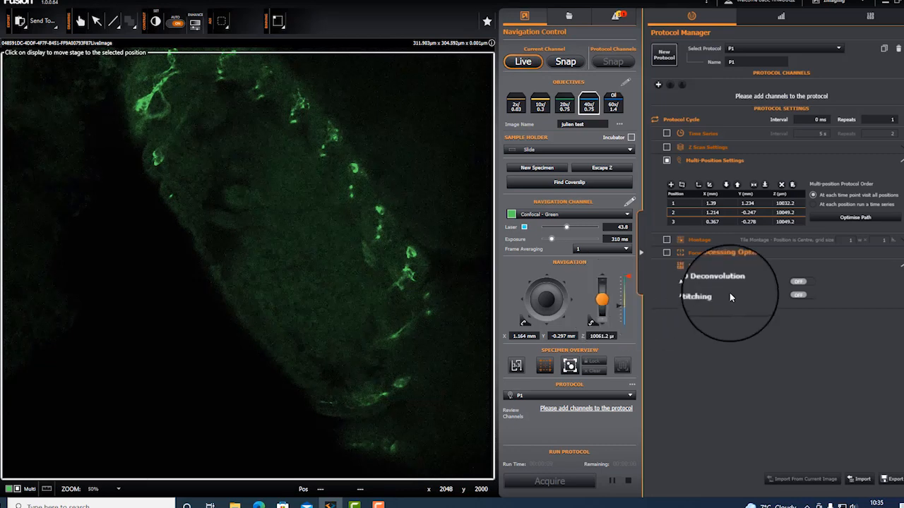
{"action": "left_click", "coordinate": [764, 185]}
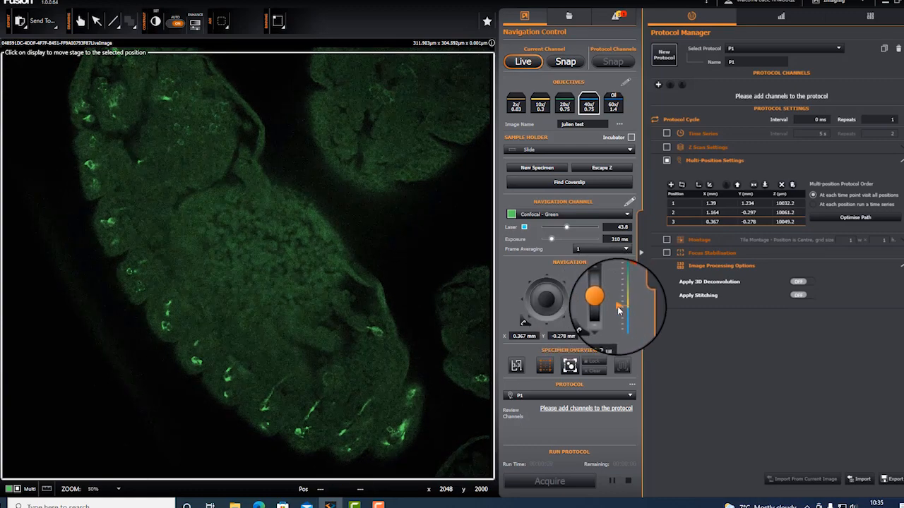
Refocus position 3 to Z 10045.2 µm and update its entry in the multi-position list
{"action": "scroll", "coordinate": [617, 311], "scroll_direction": "up", "scroll_amount": 4}
{"action": "scroll", "coordinate": [616, 309], "scroll_direction": "up", "scroll_amount": 4}
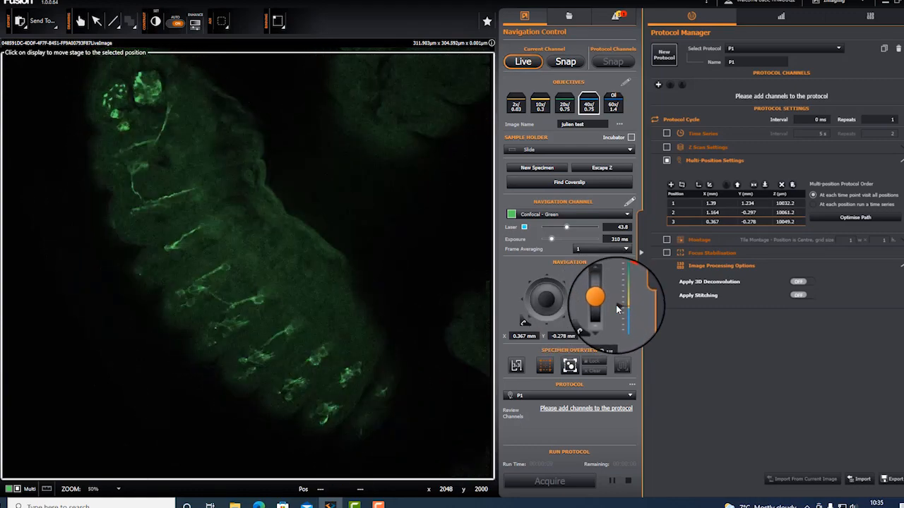
{"action": "scroll", "coordinate": [616, 309], "scroll_direction": "up", "scroll_amount": 5}
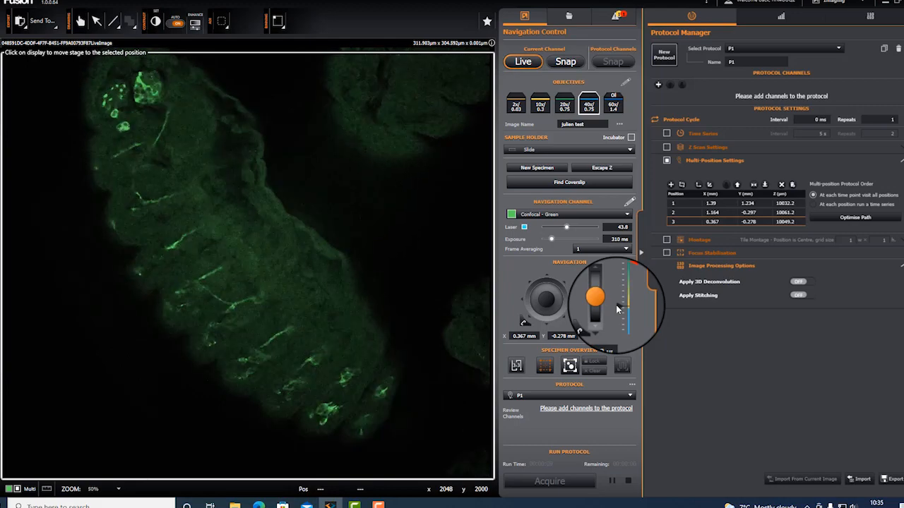
{"action": "scroll", "coordinate": [617, 308], "scroll_direction": "up", "scroll_amount": 5}
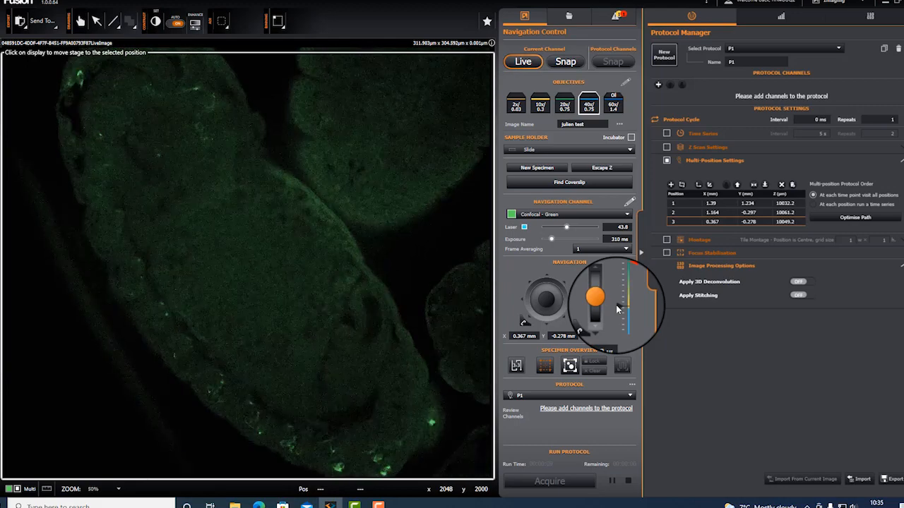
{"action": "scroll", "coordinate": [616, 309], "scroll_direction": "up", "scroll_amount": 6}
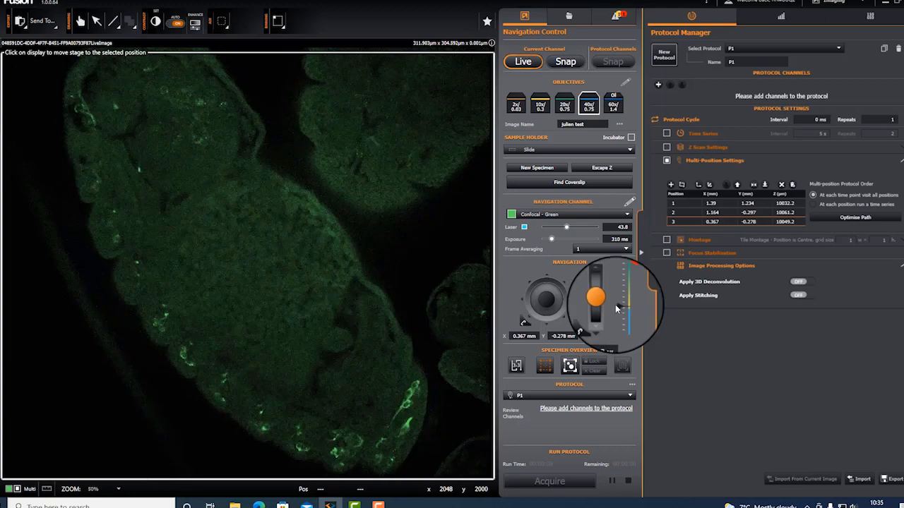
{"action": "scroll", "coordinate": [616, 309], "scroll_direction": "up", "scroll_amount": 4}
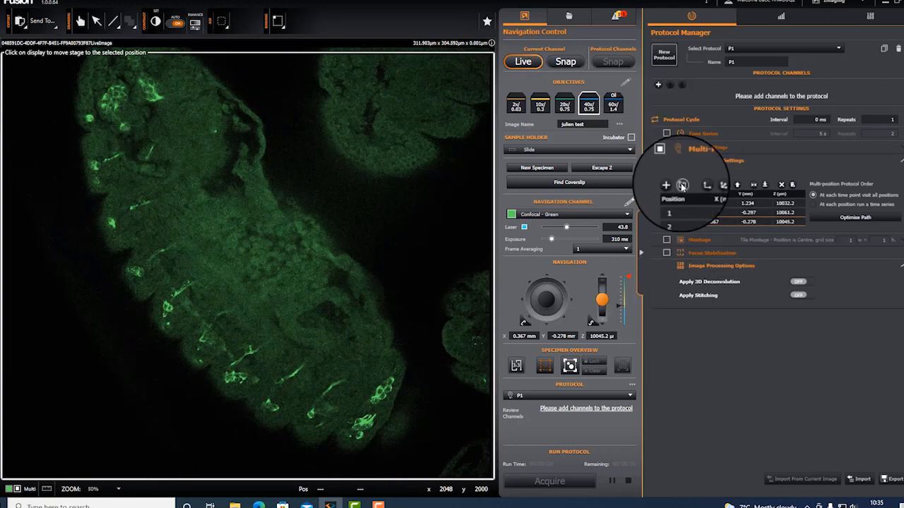
{"action": "left_click", "coordinate": [766, 186]}
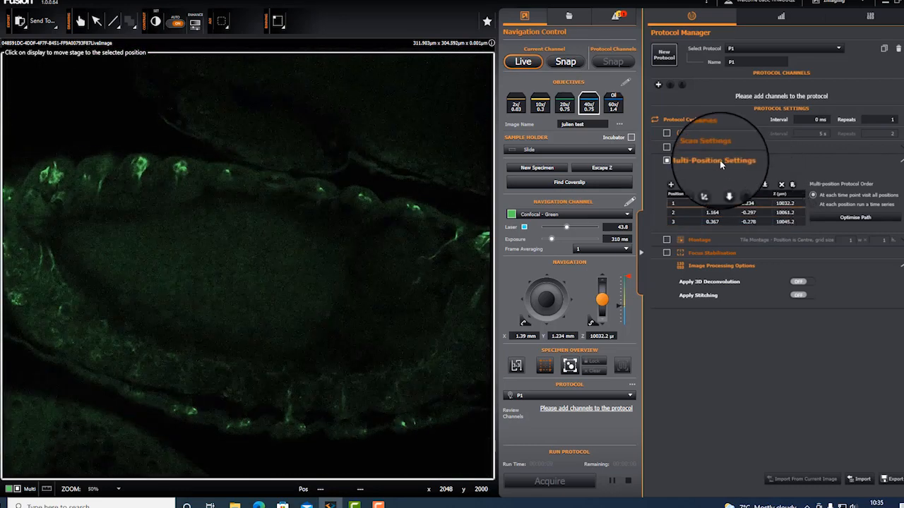
Enable the Z scan in Centre/Size mode, with the scan centre at 10032.2 µm and a scan size of 40 µm
{"action": "left_click", "coordinate": [666, 148]}
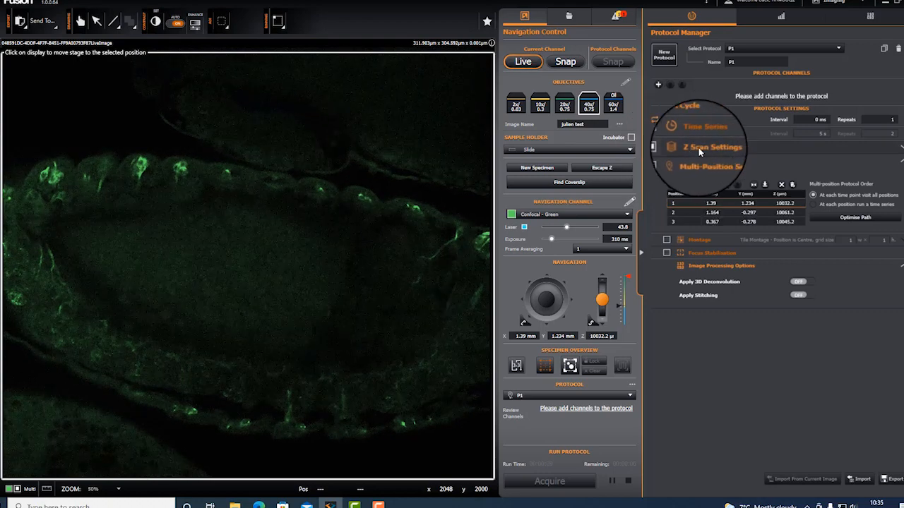
{"action": "left_click", "coordinate": [900, 147]}
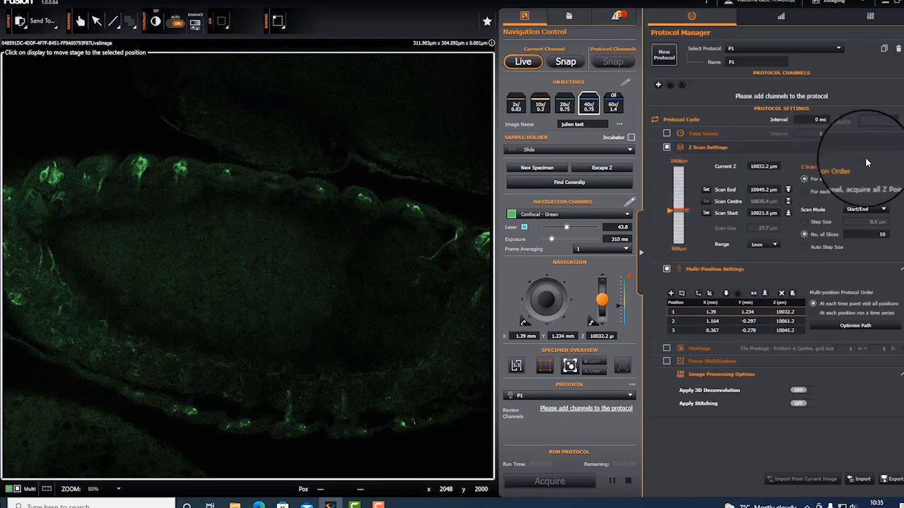
{"action": "left_click", "coordinate": [885, 210]}
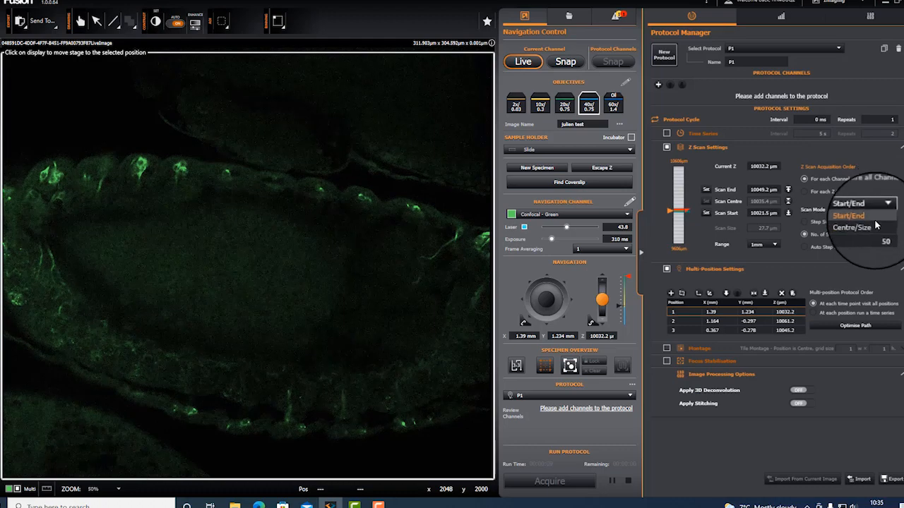
{"action": "left_click", "coordinate": [872, 226]}
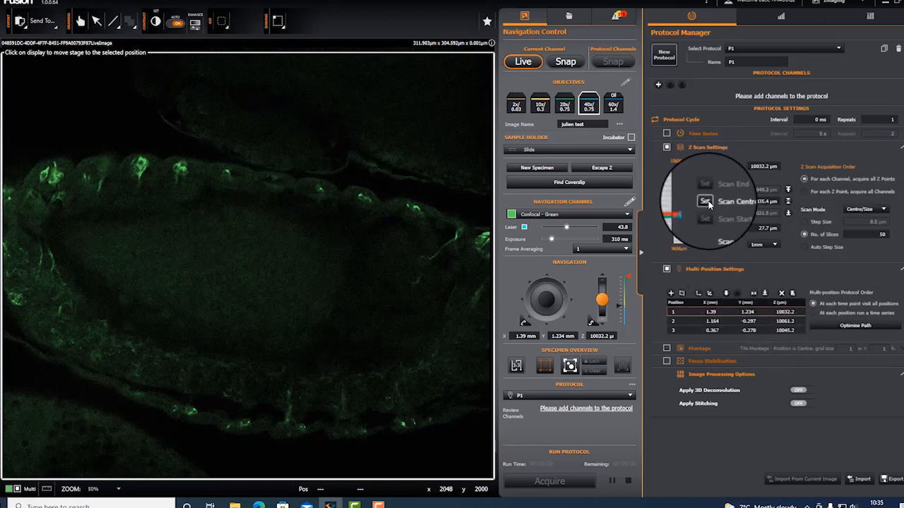
{"action": "left_click", "coordinate": [708, 203]}
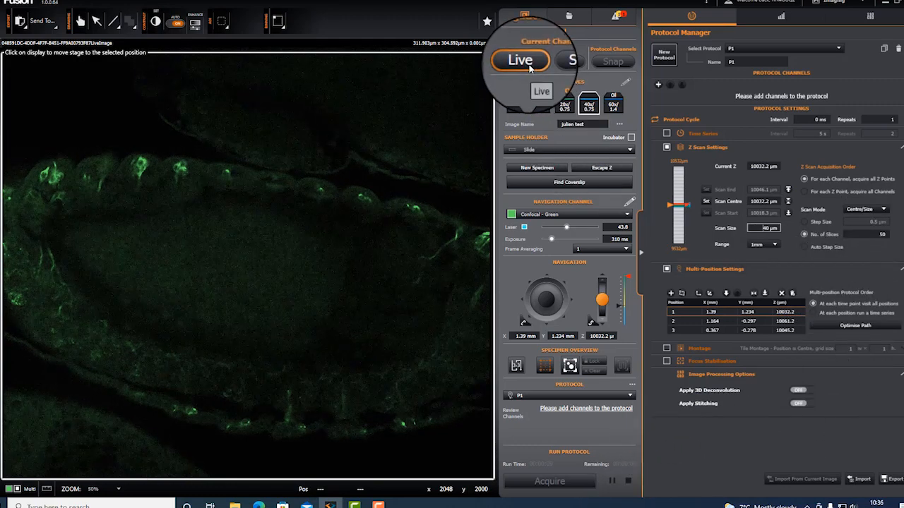
Add the Confocal - Green channel to protocol P1 and start the acquisition
{"action": "left_click", "coordinate": [658, 85]}
{"action": "left_click", "coordinate": [700, 190]}
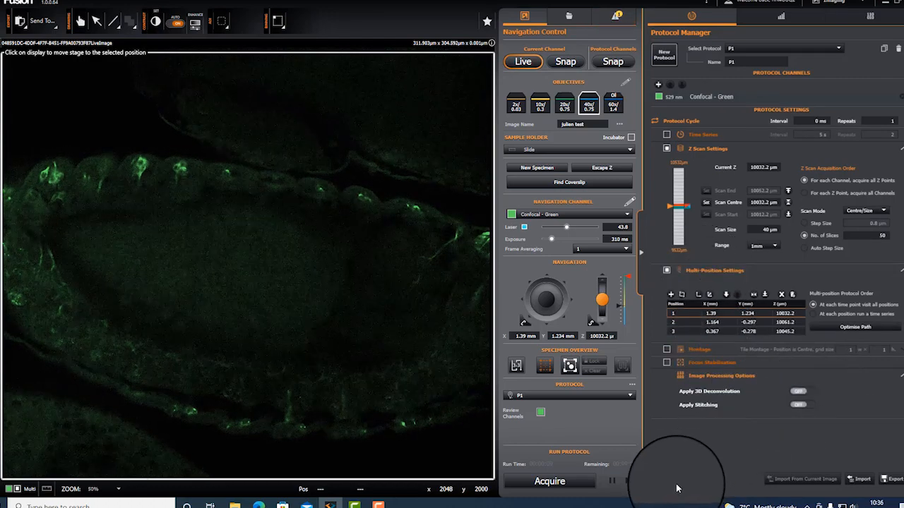
{"action": "left_click", "coordinate": [564, 480]}
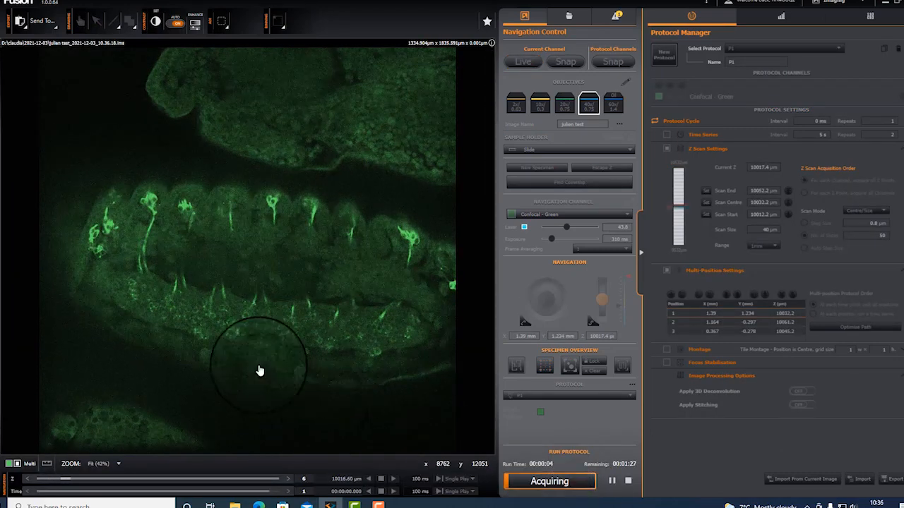
Inspect the stack being acquired by tilting its 3D view back and forth and switching from single slices to the volume rendering
{"action": "left_click_drag", "start_coordinate": [189, 340], "coordinate": [182, 192]}
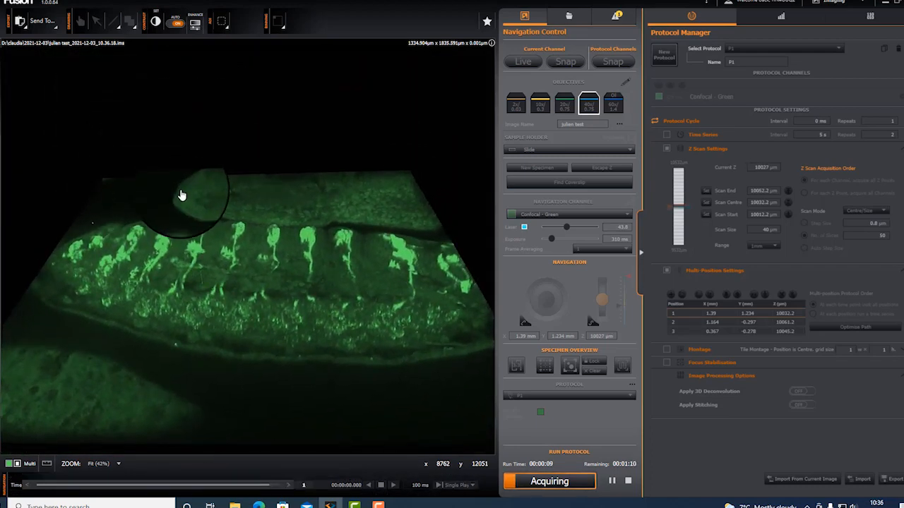
{"action": "left_click_drag", "start_coordinate": [194, 260], "coordinate": [235, 425]}
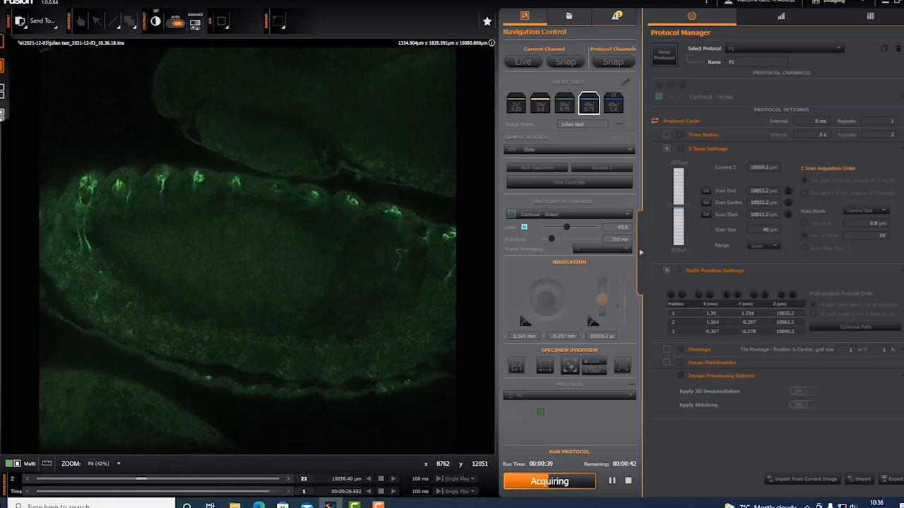
{"action": "left_click", "coordinate": [0, 68]}
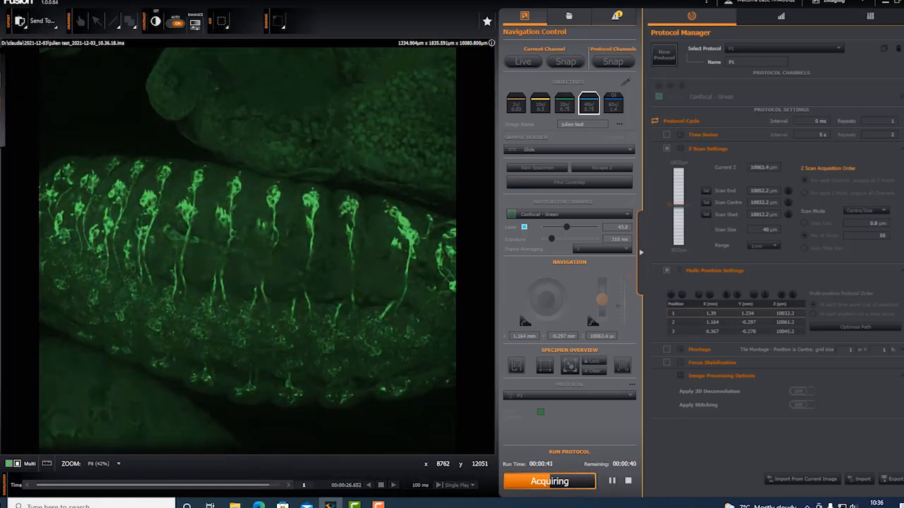
Switch the image from volume rendering to slices, display all acquired positions together, and browse back through their Z slices
{"action": "left_click", "coordinate": [1, 99]}
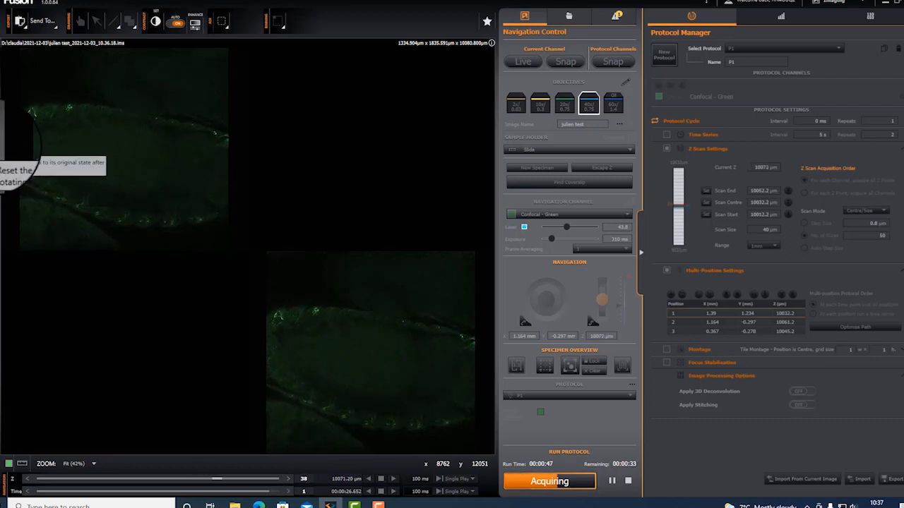
{"action": "left_click", "coordinate": [3, 140]}
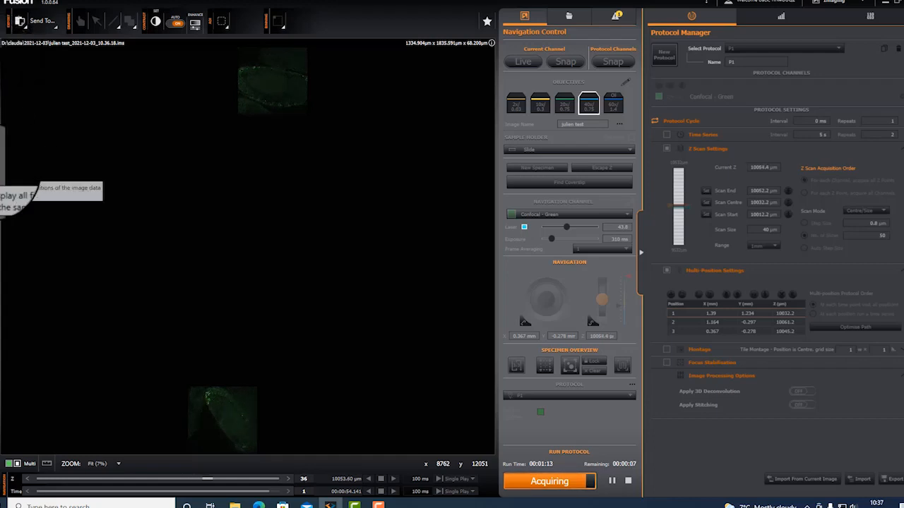
{"action": "left_click", "coordinate": [0, 174]}
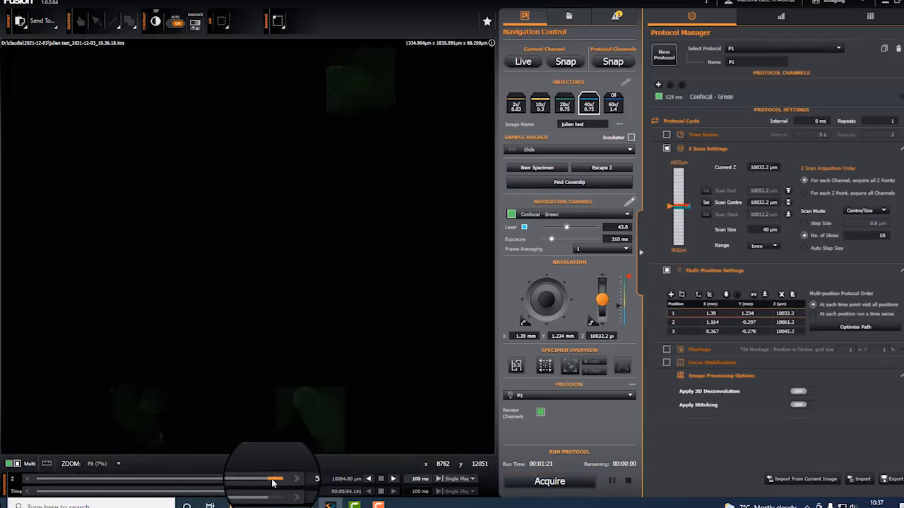
{"action": "left_click_drag", "start_coordinate": [273, 483], "coordinate": [170, 484]}
Display one position at a time and scroll through the Z slices of positions 3, 2 and 1 in turn
{"action": "left_click", "coordinate": [1, 182]}
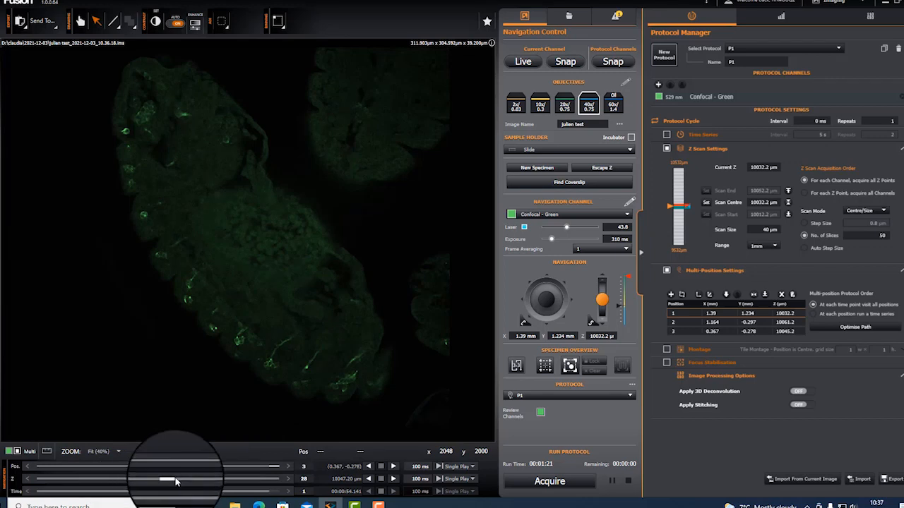
{"action": "left_click_drag", "start_coordinate": [172, 480], "coordinate": [272, 485]}
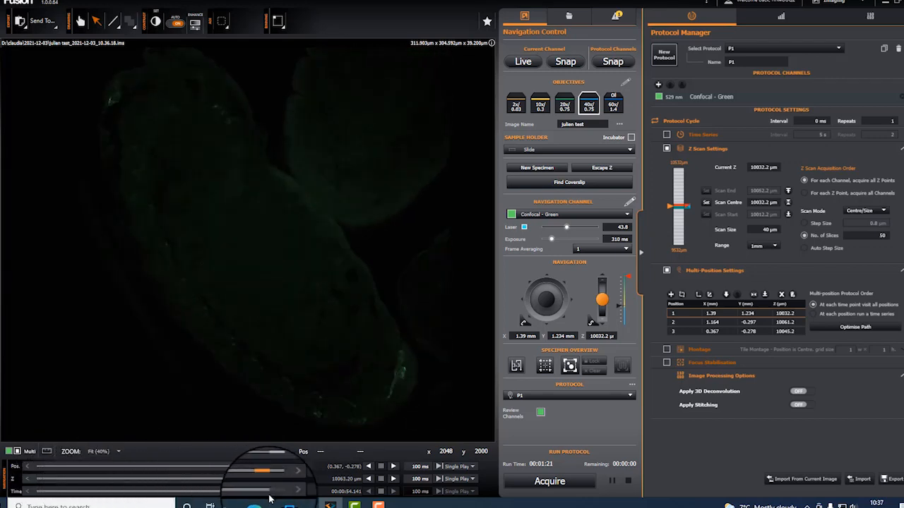
{"action": "left_click", "coordinate": [28, 468]}
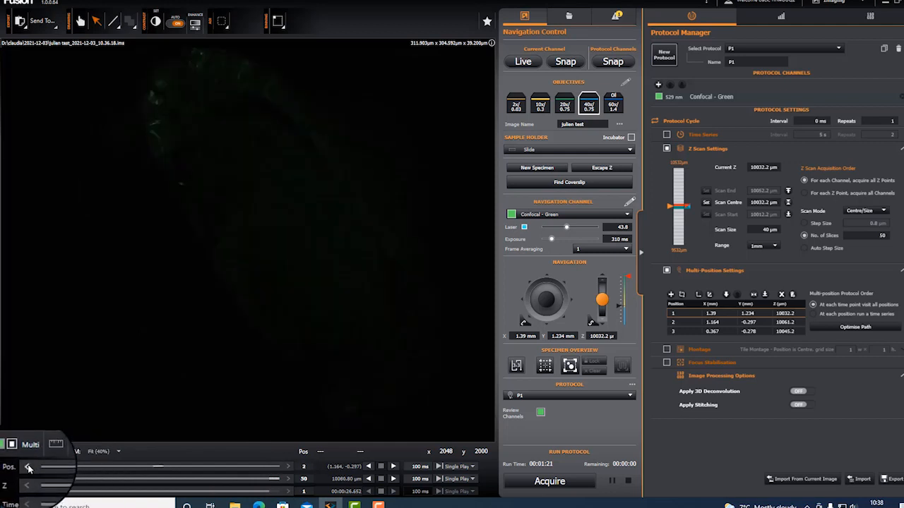
{"action": "mouse_move", "coordinate": [270, 484]}
{"action": "left_mouse_down"}
{"action": "mouse_move", "coordinate": [67, 487]}
{"action": "mouse_move", "coordinate": [28, 498]}
{"action": "mouse_move", "coordinate": [184, 487]}
{"action": "mouse_move", "coordinate": [262, 489]}
{"action": "mouse_move", "coordinate": [268, 500]}
{"action": "left_mouse_up"}
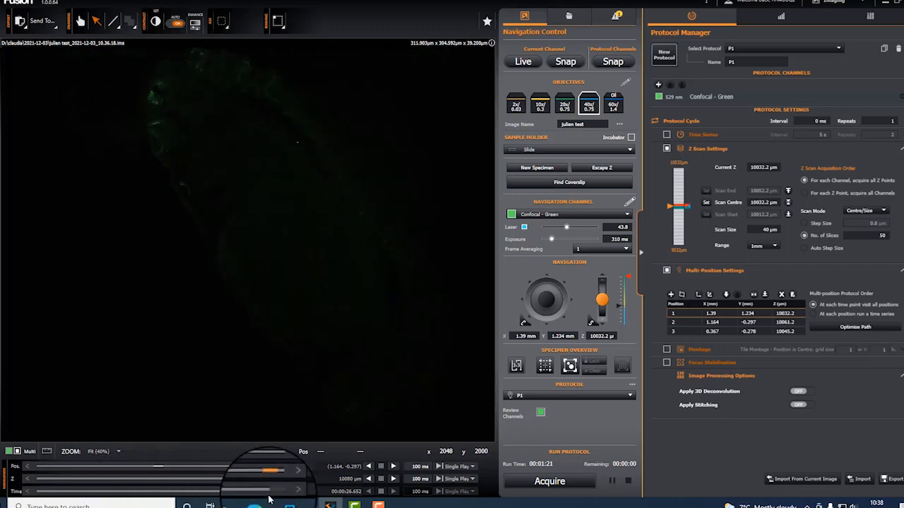
{"action": "left_click", "coordinate": [28, 466]}
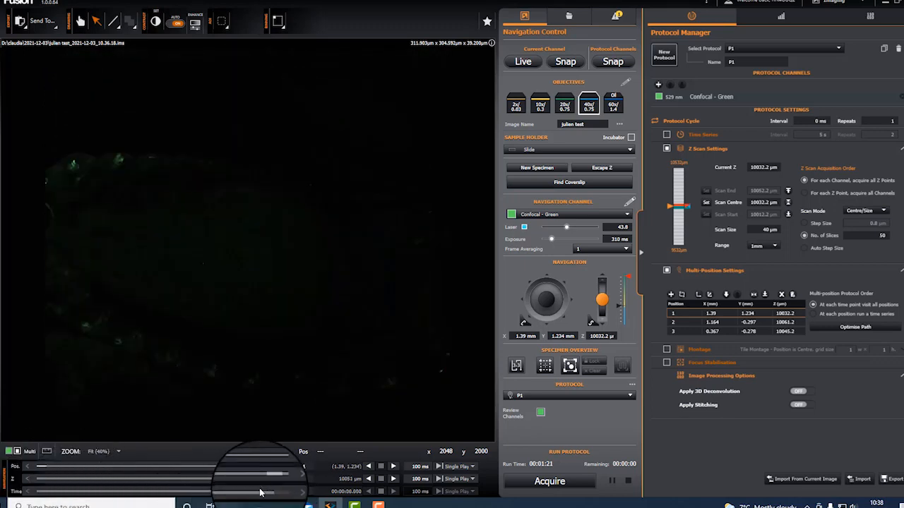
{"action": "left_click_drag", "start_coordinate": [264, 487], "coordinate": [134, 494]}
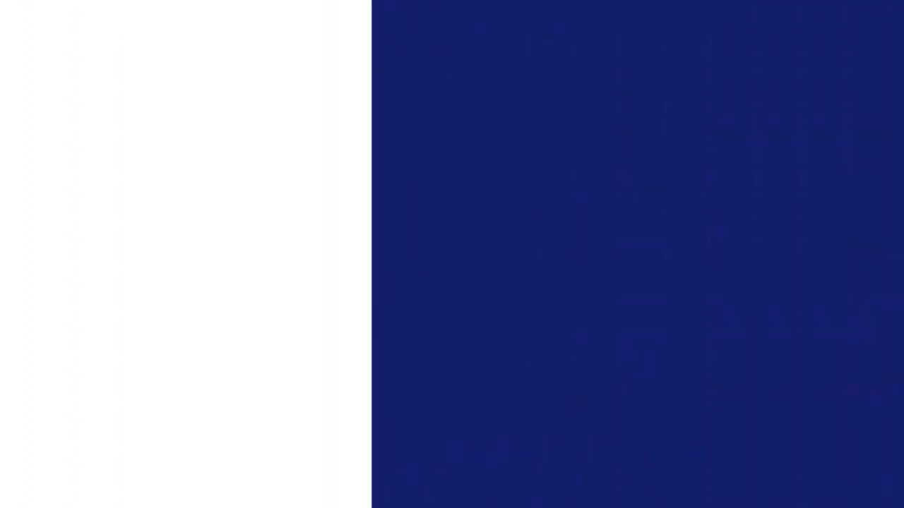